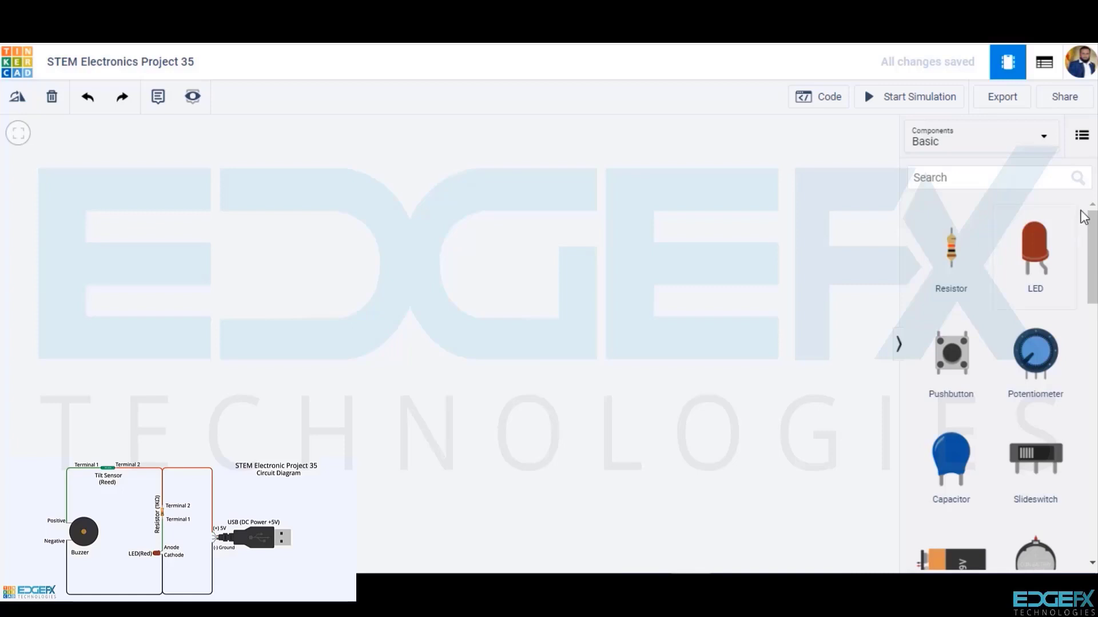
# Search 'usb', place the USB standard A connector and rotate it twice
pyautogui.click(999, 177)
pyautogui.write('usb')
pyautogui.moveTo(950, 281); pyautogui.dragTo(743, 332)
pyautogui.click(17, 96)
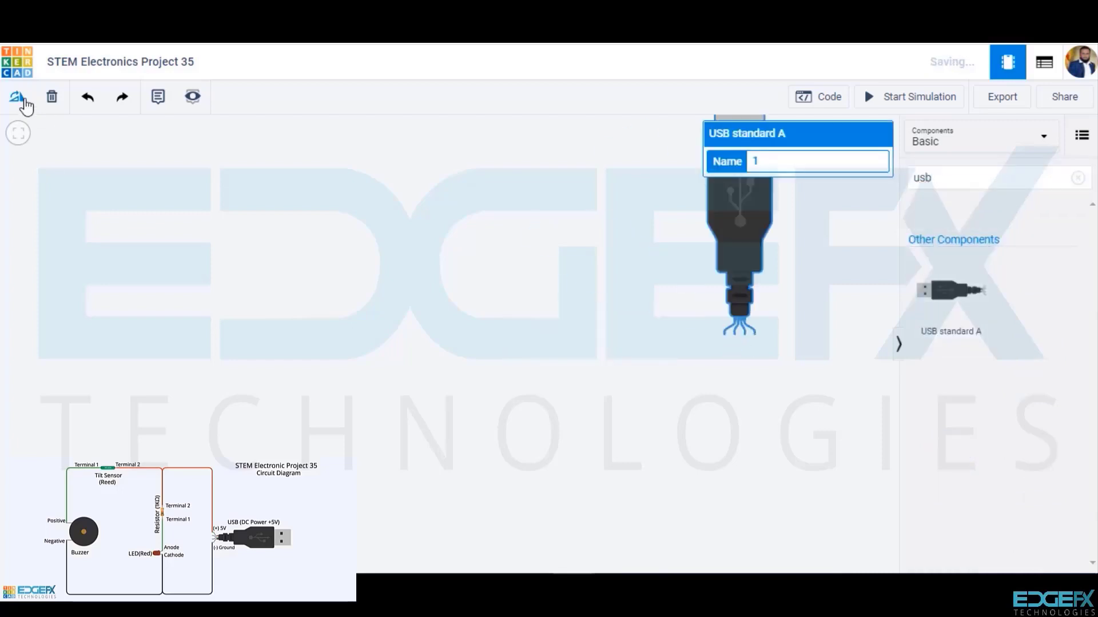
pyautogui.click(17, 97)
# Add a horizontal red LED and a 1 kΩ resistor above the USB connector
pyautogui.moveTo(1035, 251); pyautogui.dragTo(597, 409)
pyautogui.click(17, 97)
pyautogui.click(17, 97)
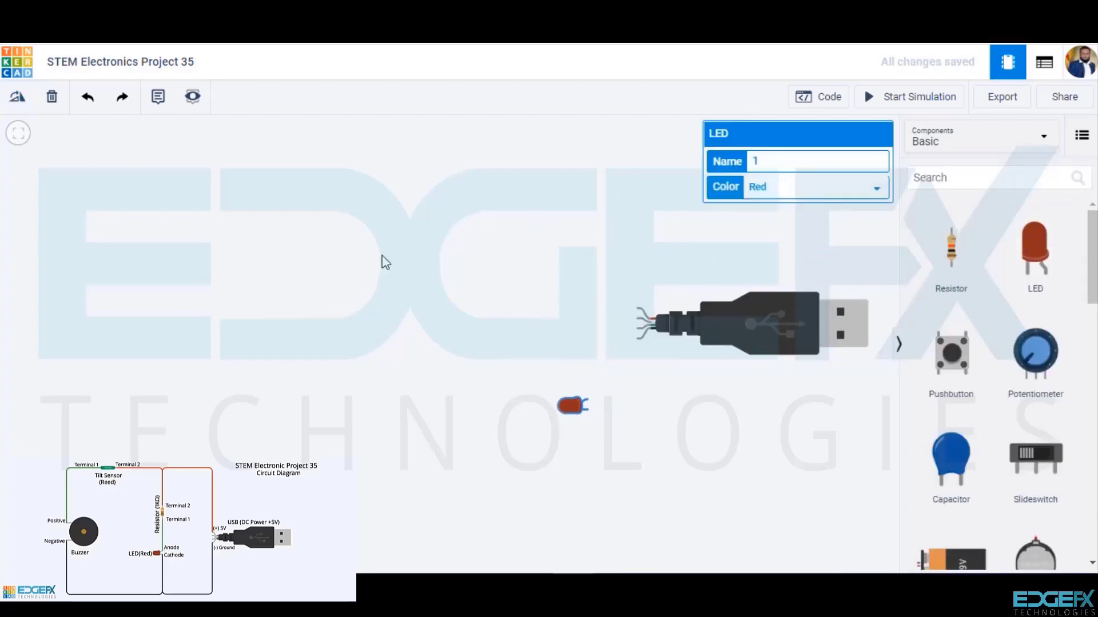
pyautogui.moveTo(951, 249); pyautogui.dragTo(586, 212)
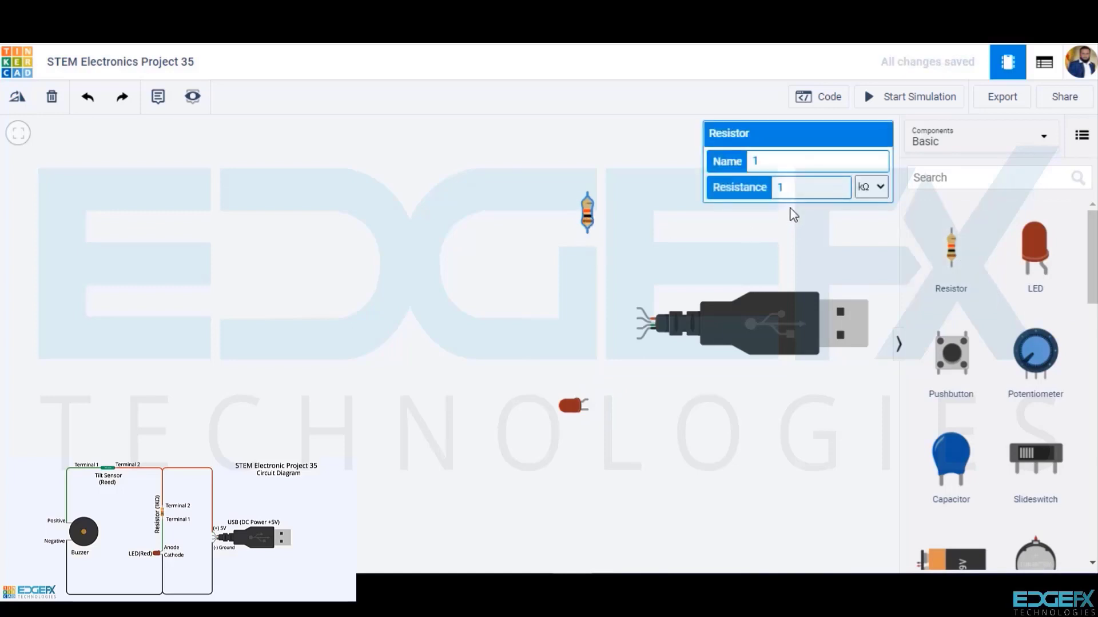
# Wire USB 5V to the resistor's top in orange, and the resistor to the LED anode
pyautogui.click(637, 309)
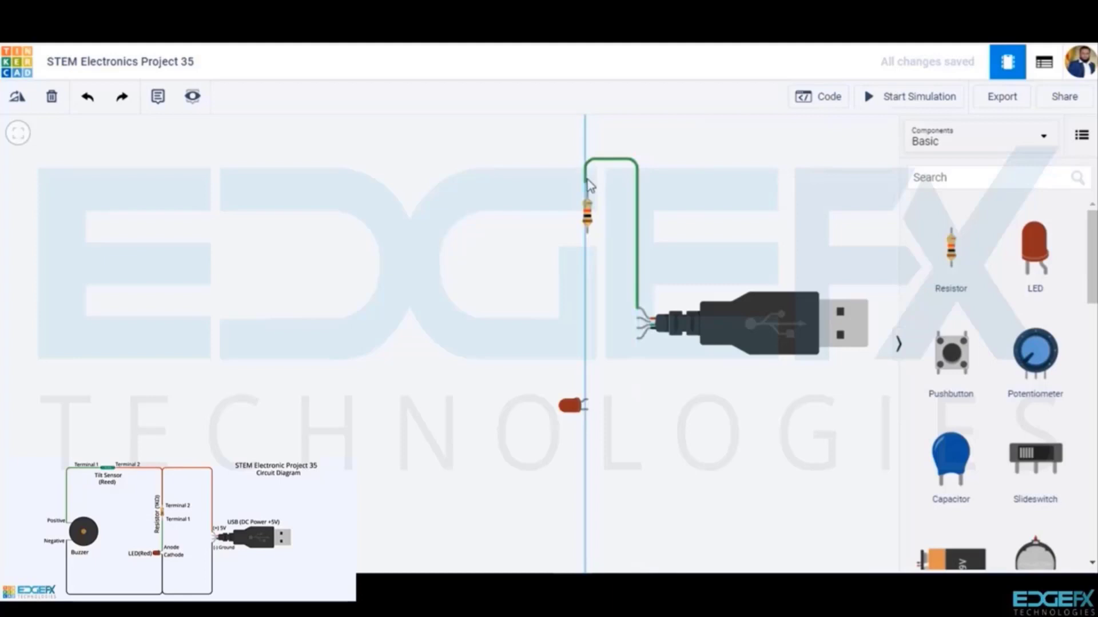
pyautogui.click(586, 199)
pyautogui.click(761, 160)
pyautogui.click(764, 206)
pyautogui.click(661, 220)
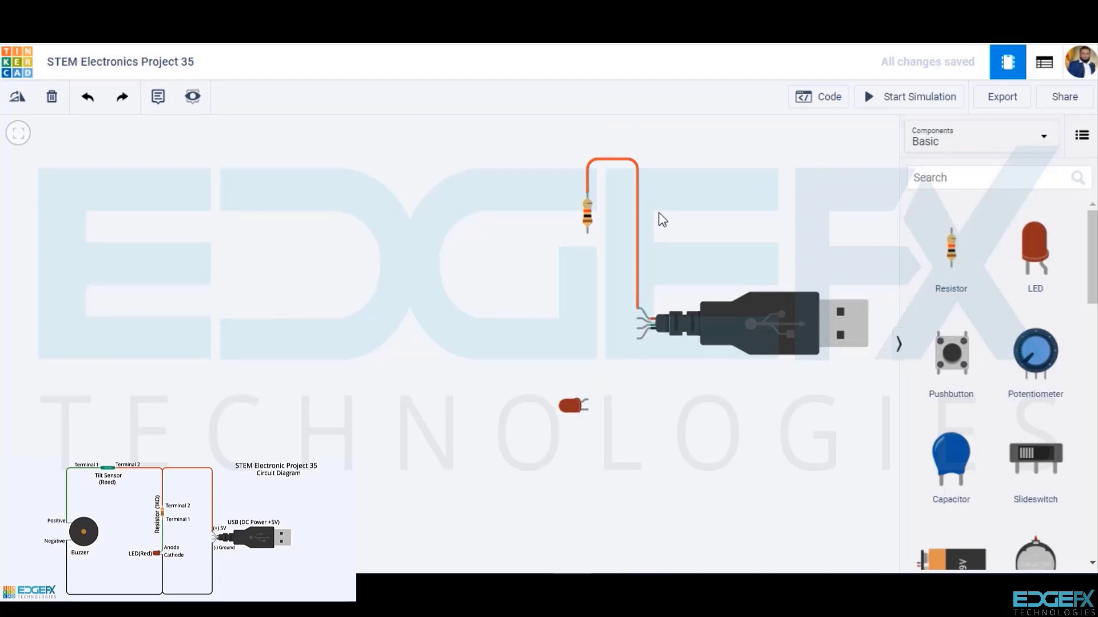
pyautogui.click(588, 234)
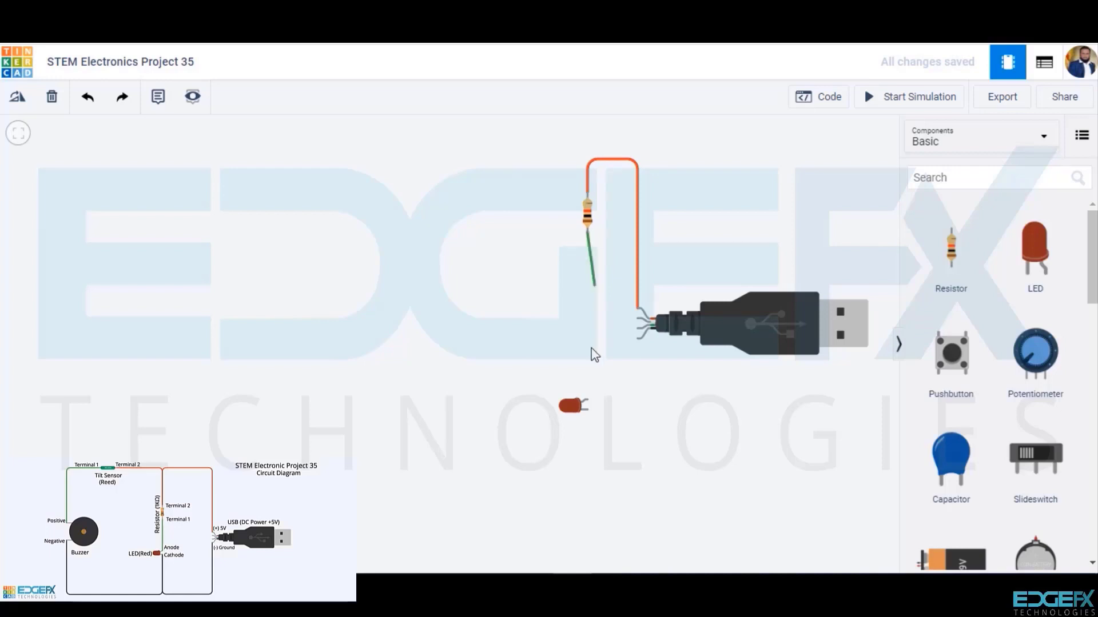
pyautogui.click(586, 406)
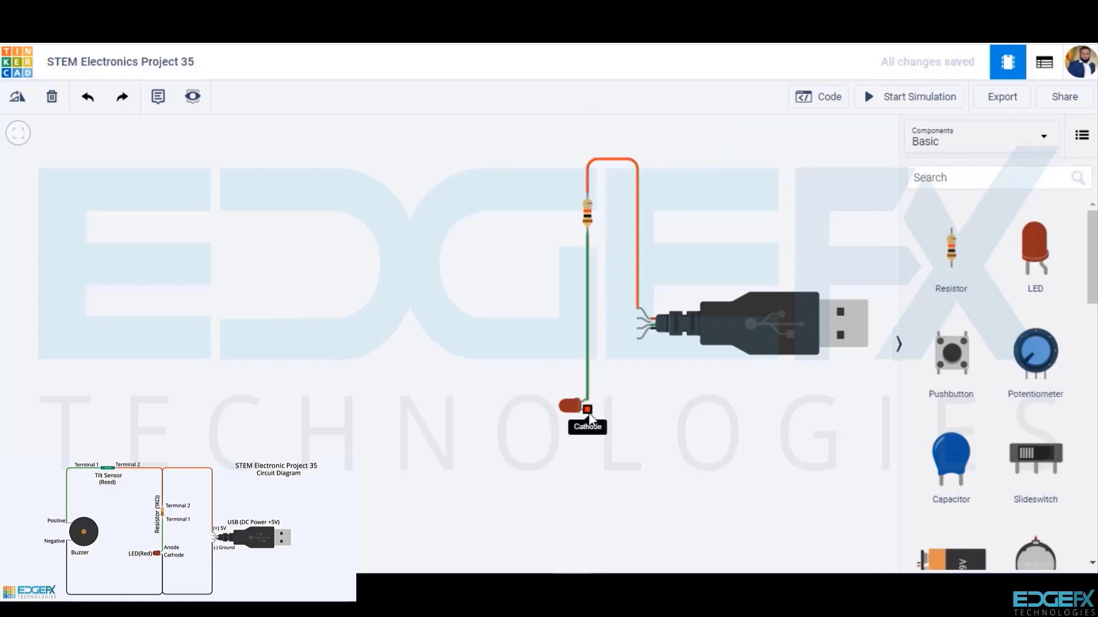
# Run a black wire from the LED cathode, bent below the LED, to USB ground
pyautogui.click(587, 409)
pyautogui.click(587, 476)
pyautogui.click(637, 477)
pyautogui.click(637, 339)
pyautogui.click(812, 162)
pyautogui.click(762, 179)
pyautogui.click(669, 451)
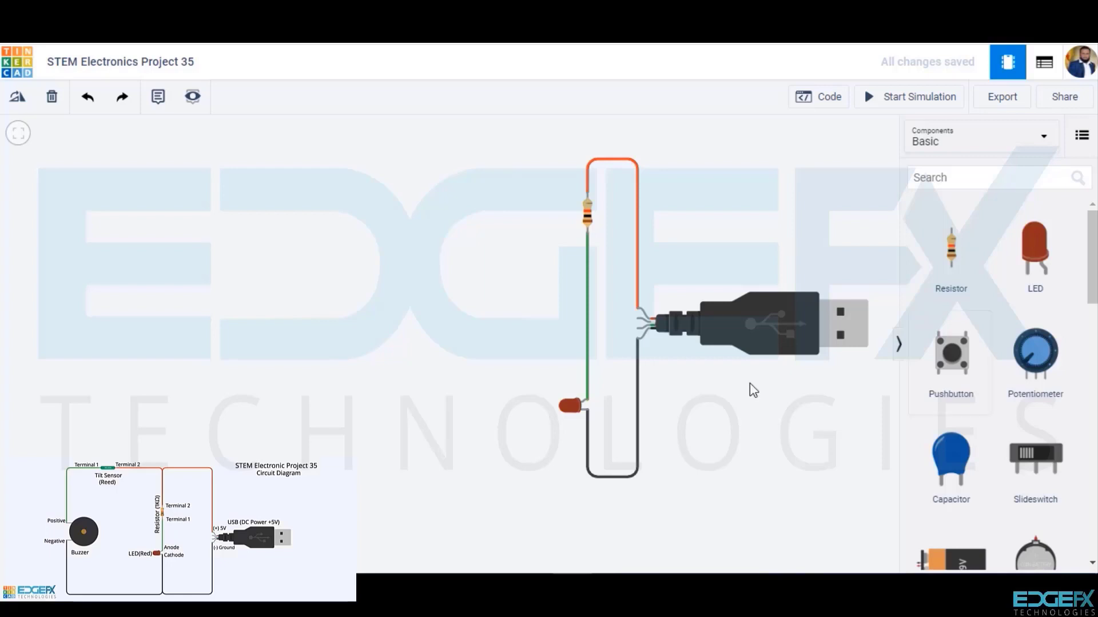
# Search 'tilt' and place the tilt sensor and piezo buzzer on the workplane
pyautogui.scroll(-10, 995, 372)
pyautogui.scroll(10, 1032, 375)
pyautogui.click(965, 178)
pyautogui.write('tilt')
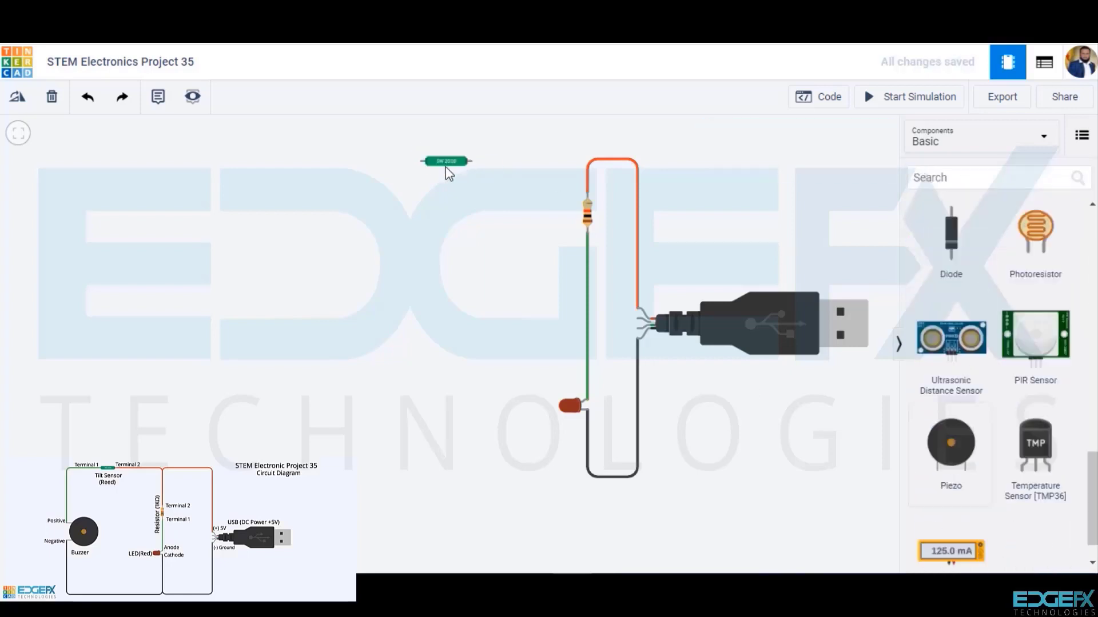
pyautogui.moveTo(951, 443); pyautogui.dragTo(434, 305)
pyautogui.click(455, 240)
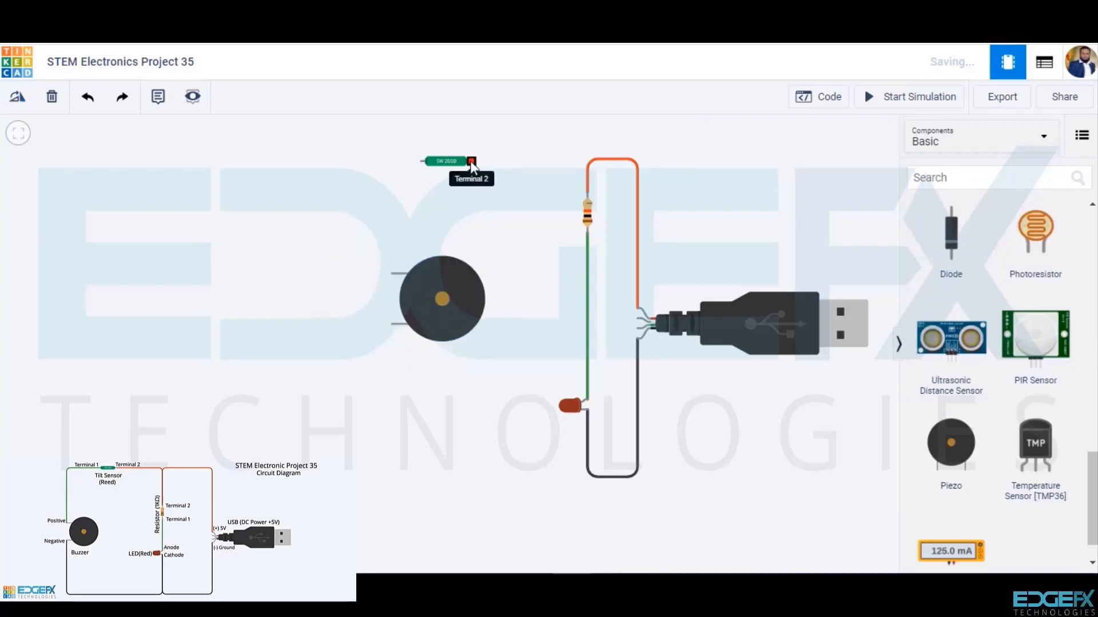
# Connect the tilt sensor's Terminal 2 to the resistor's top with a red wire
pyautogui.click(471, 163)
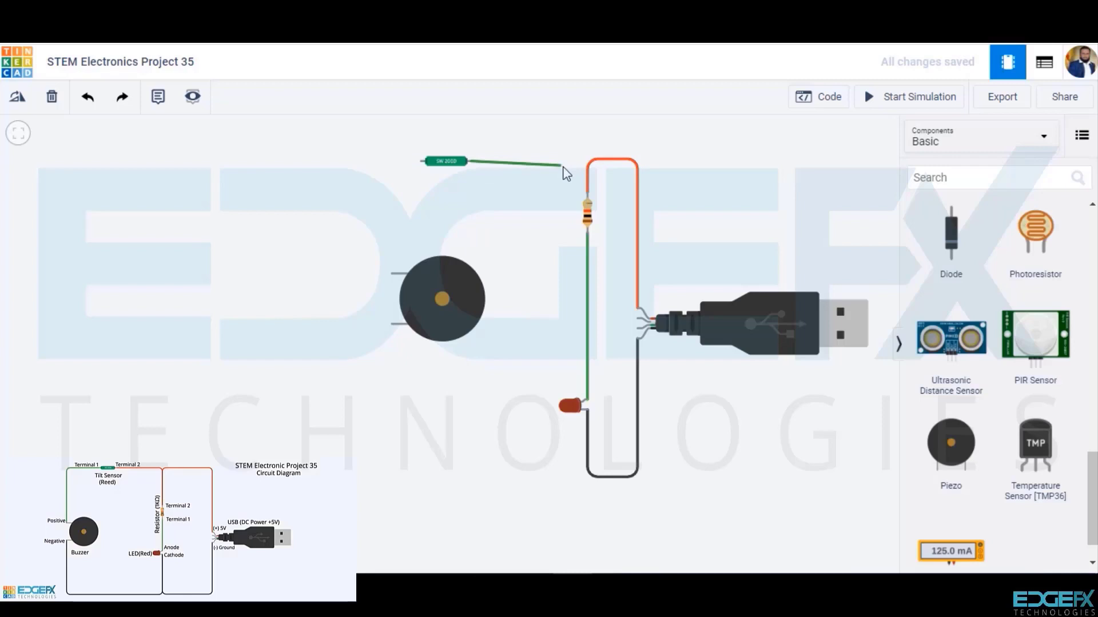
pyautogui.click(587, 164)
pyautogui.click(778, 159)
pyautogui.click(760, 197)
pyautogui.click(481, 191)
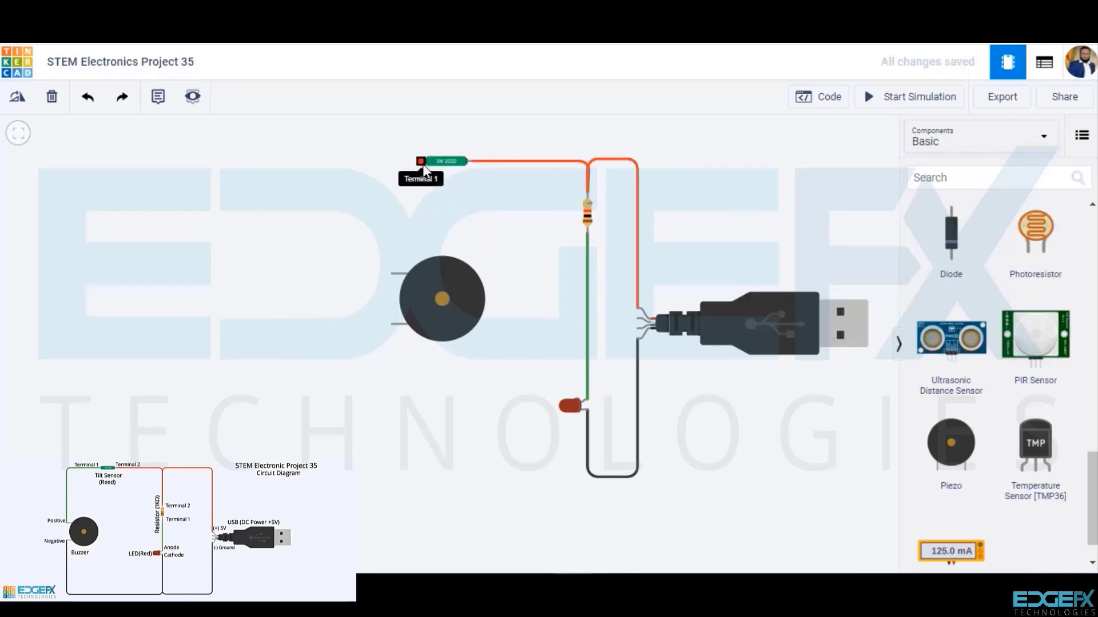
# Wire the tilt sensor's Terminal 1 down to the buzzer's Positive terminal
pyautogui.click(422, 163)
pyautogui.click(361, 163)
pyautogui.click(362, 273)
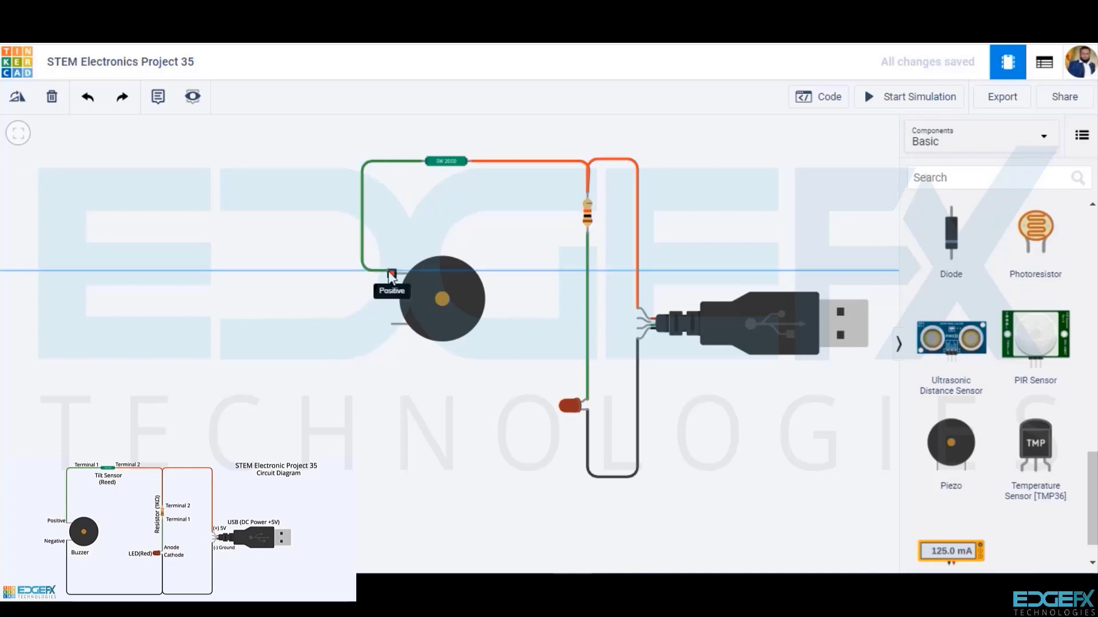
pyautogui.click(390, 273)
# Run a black wire from the buzzer's Negative terminal to the ground wire's corner
pyautogui.click(391, 324)
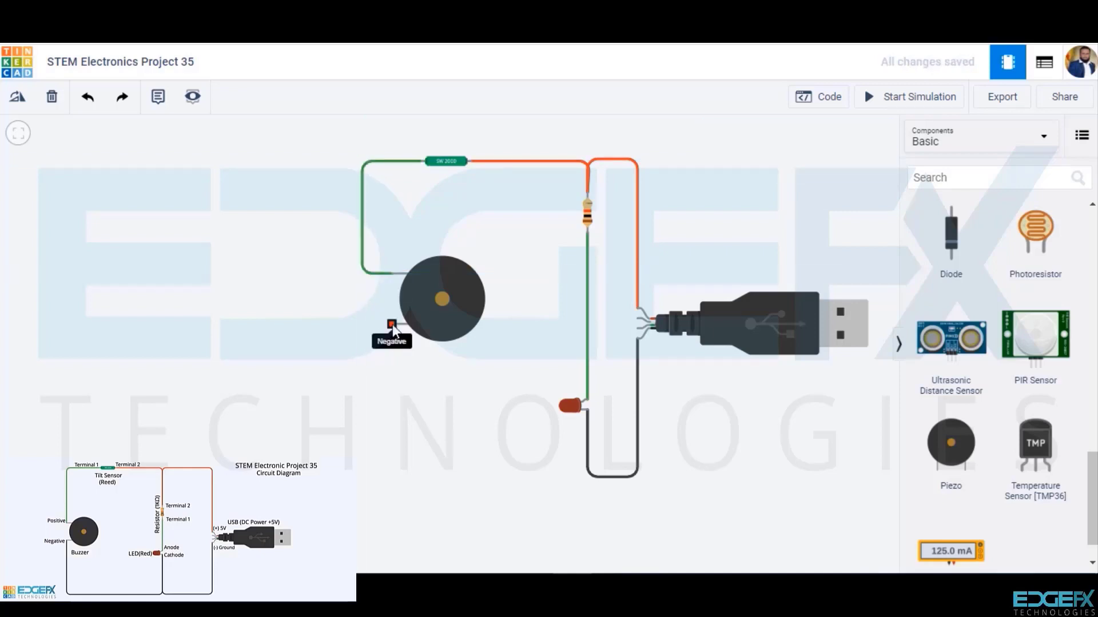
pyautogui.click(393, 325)
pyautogui.click(366, 325)
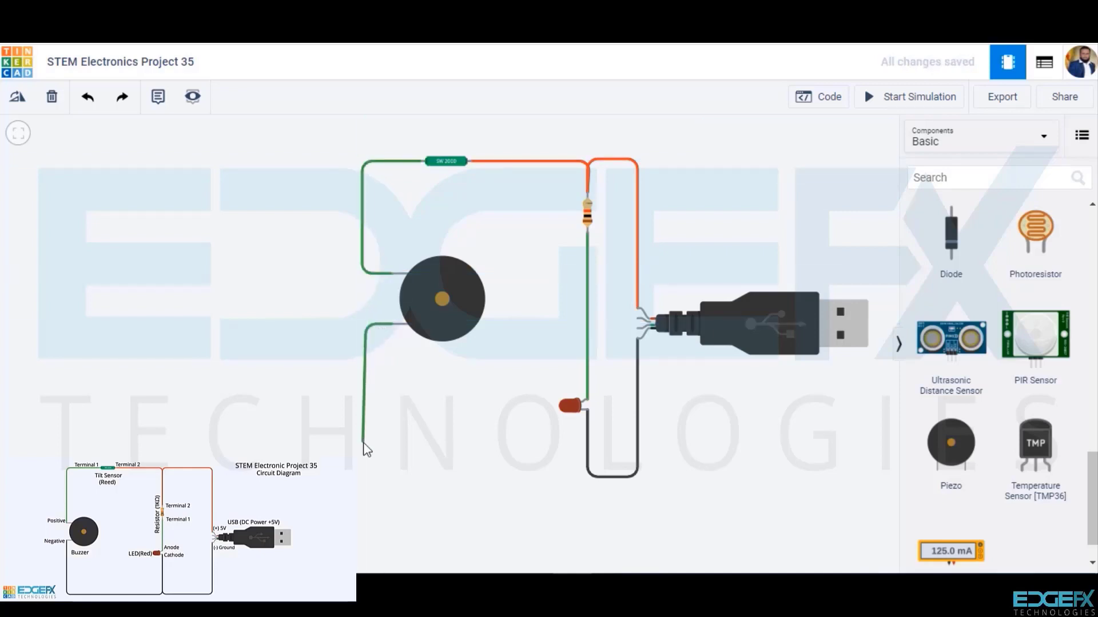
pyautogui.click(366, 479)
pyautogui.click(588, 478)
pyautogui.click(791, 166)
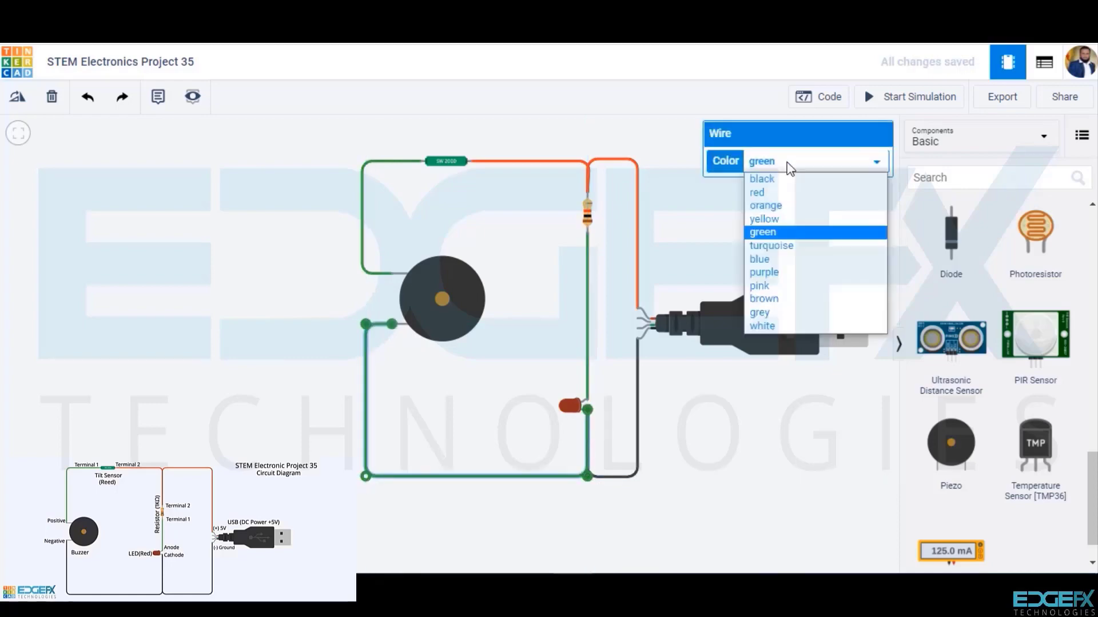
pyautogui.click(760, 176)
pyautogui.click(510, 455)
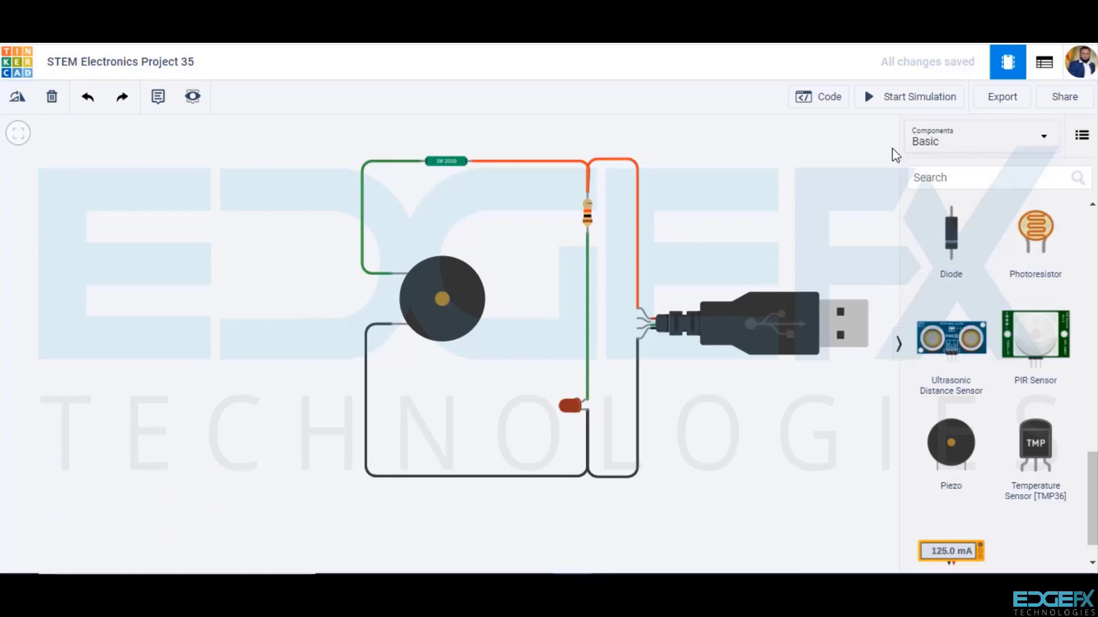
# Run the simulation, tilt the sensor right to sound the buzzer, then back to silence it
pyautogui.click(921, 98)
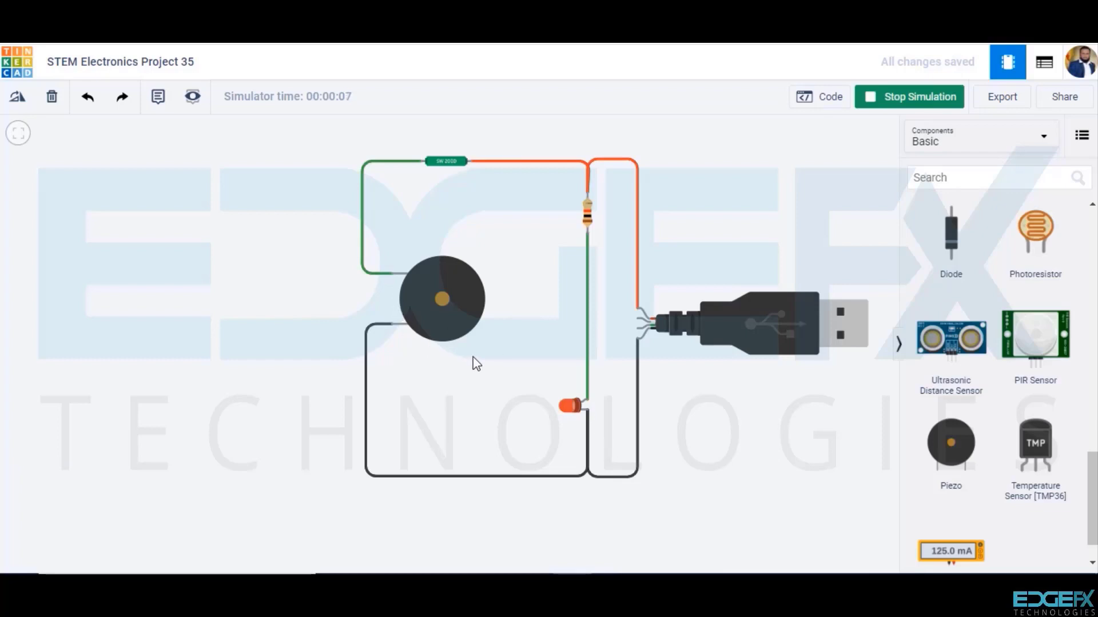
pyautogui.click(455, 166)
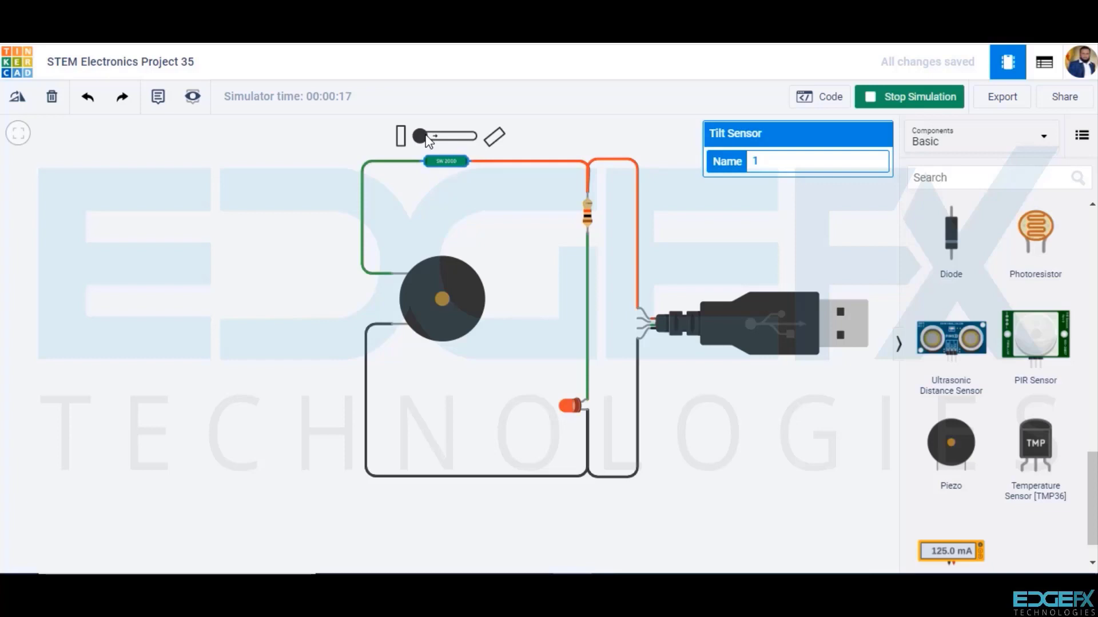
pyautogui.moveTo(428, 140); pyautogui.dragTo(478, 138)
pyautogui.moveTo(473, 137); pyautogui.dragTo(397, 150)
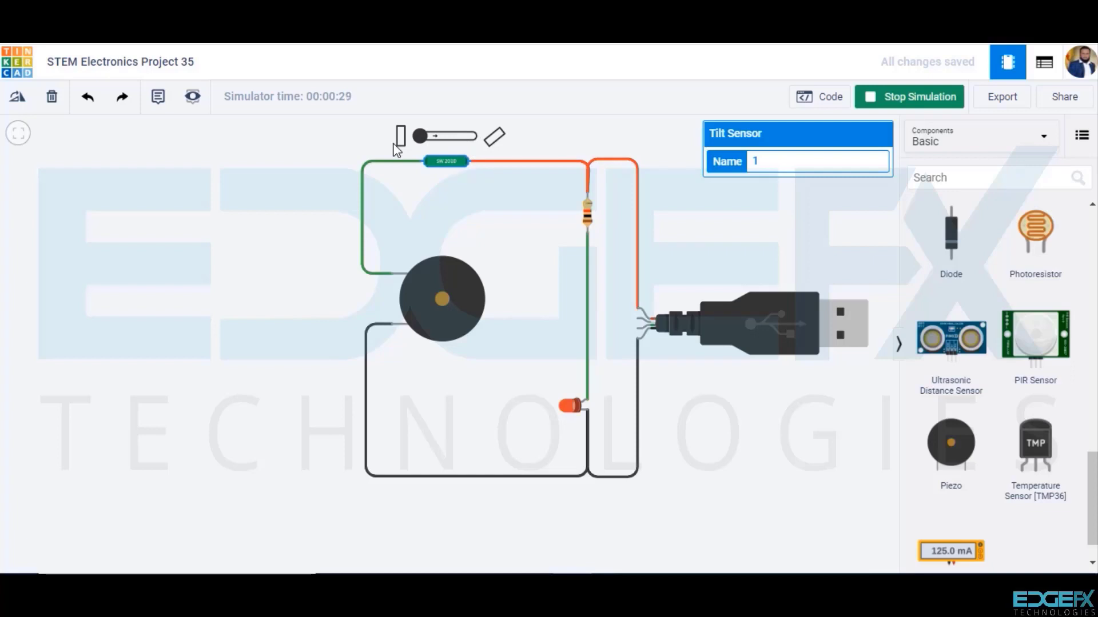